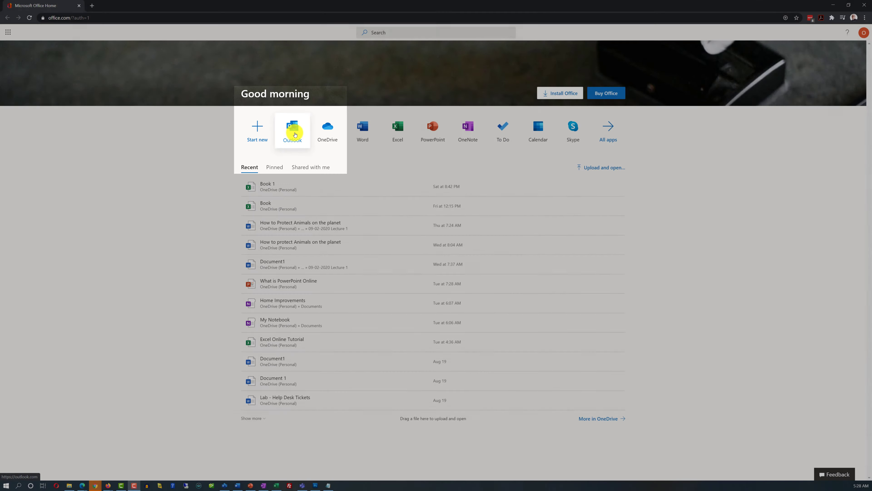
Launch Outlook mail from the Office home page app icon
{"action": "left_click", "coordinate": [295, 134]}
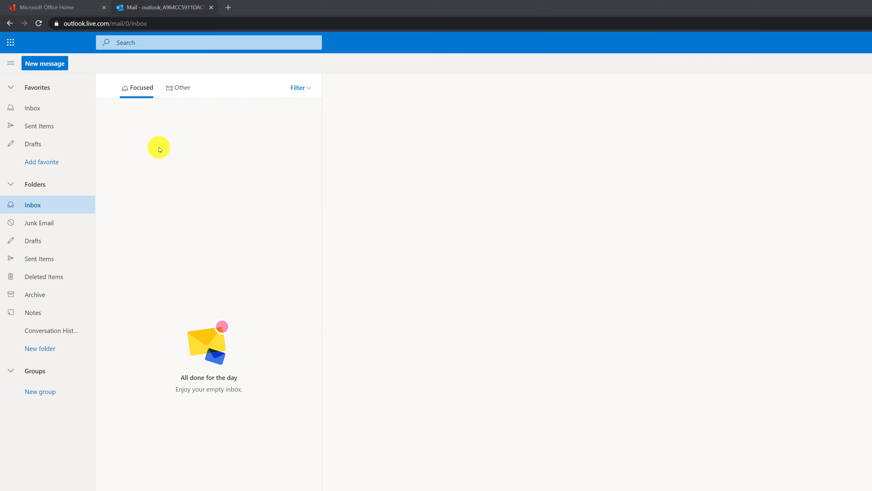
Show the Favorites Inbox, collapse Favorites, dismiss the folder options and return to the Inbox
{"action": "left_click", "coordinate": [36, 106]}
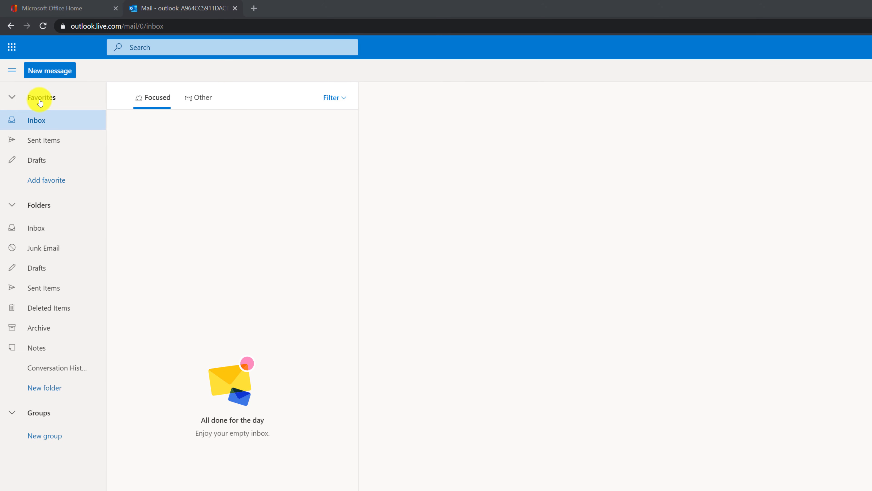
{"action": "left_click", "coordinate": [12, 98]}
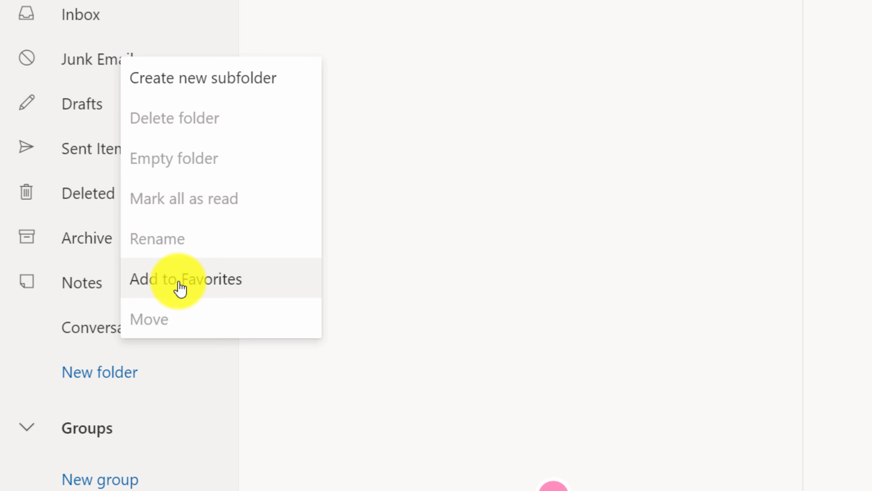
{"action": "left_click", "coordinate": [180, 289]}
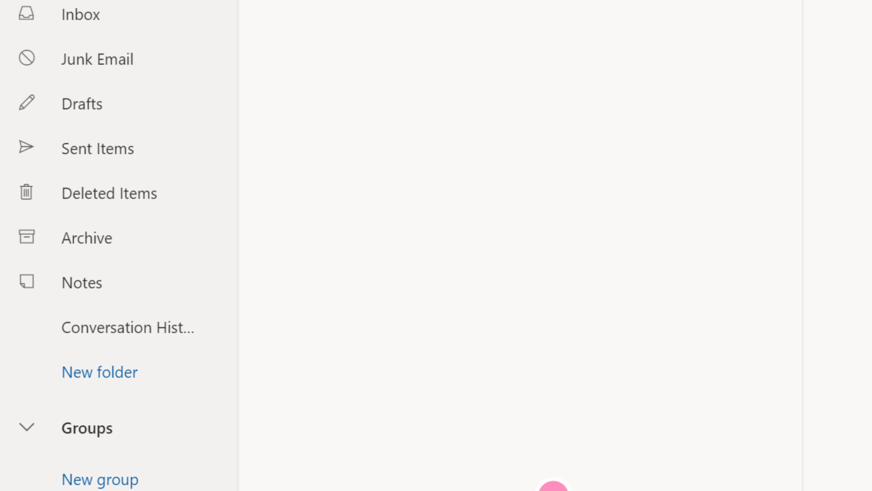
{"action": "scroll", "coordinate": [119, 241], "scroll_direction": "up", "scroll_amount": 10}
{"action": "left_click", "coordinate": [108, 4]}
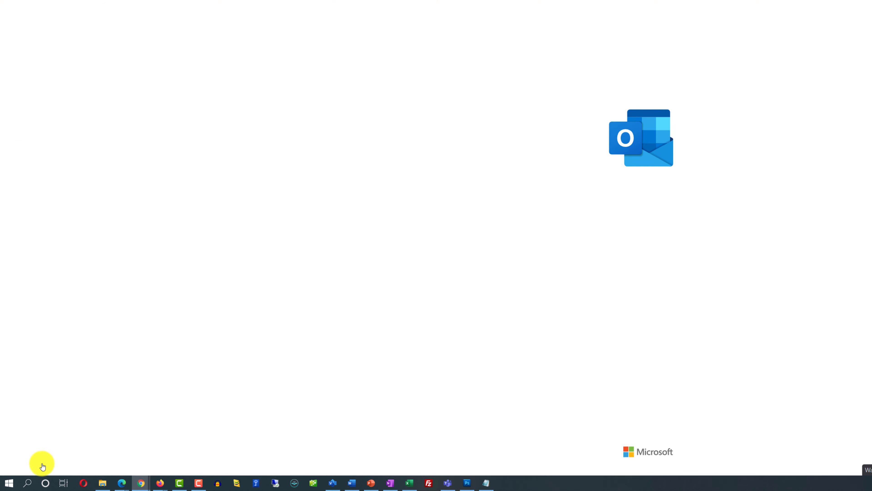
Switch in turn to the People, Files and To Do modules
{"action": "left_click", "coordinate": [69, 464]}
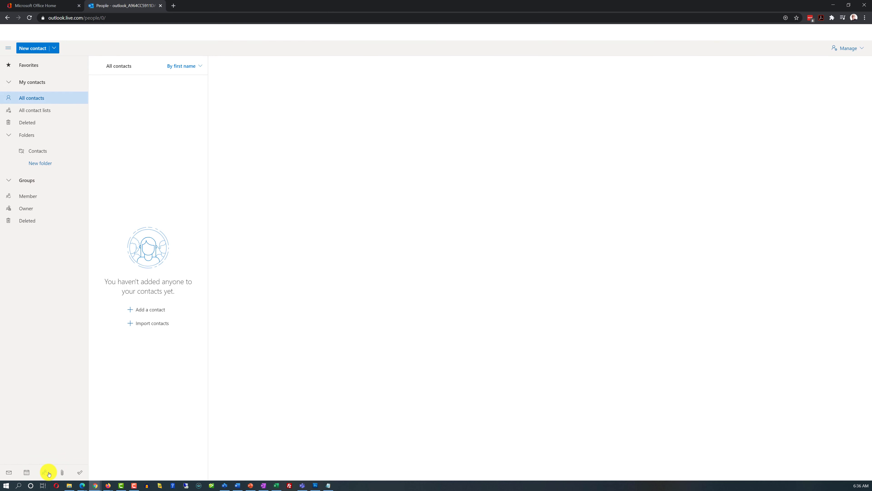
{"action": "left_click", "coordinate": [63, 473]}
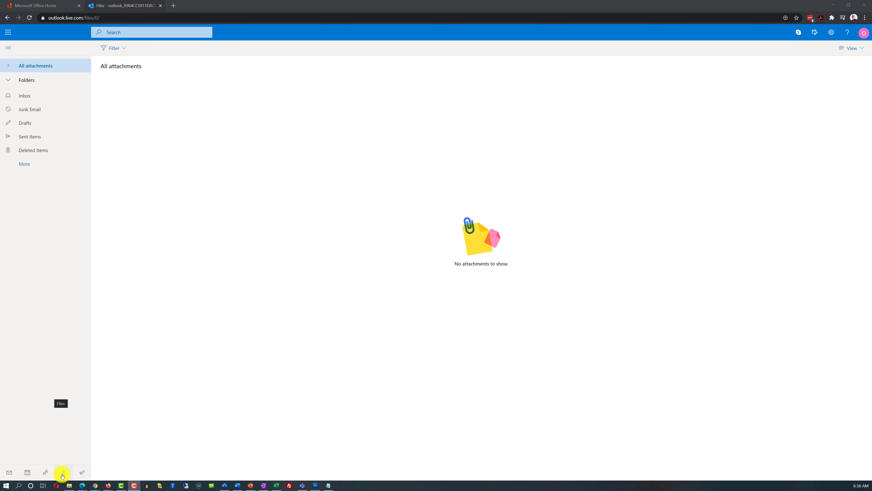
{"action": "left_click", "coordinate": [82, 472]}
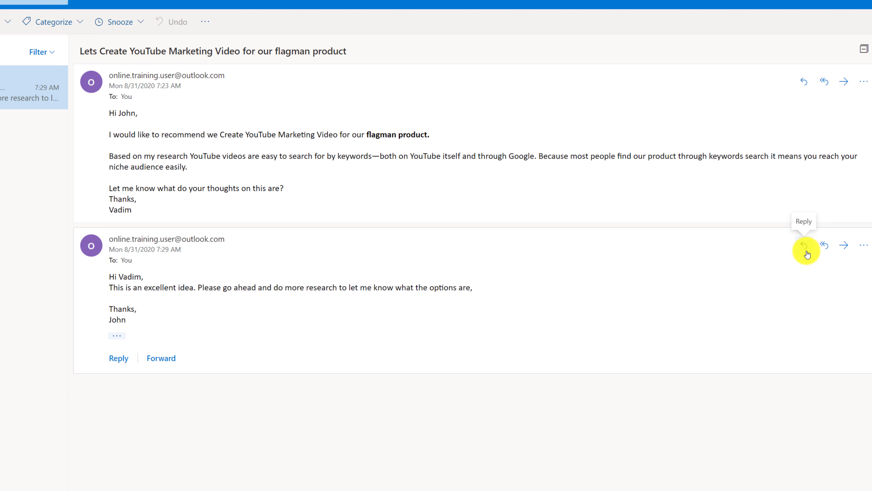
Reply to the second message and turn its seven task lines into a numbered list
{"action": "left_click", "coordinate": [863, 245]}
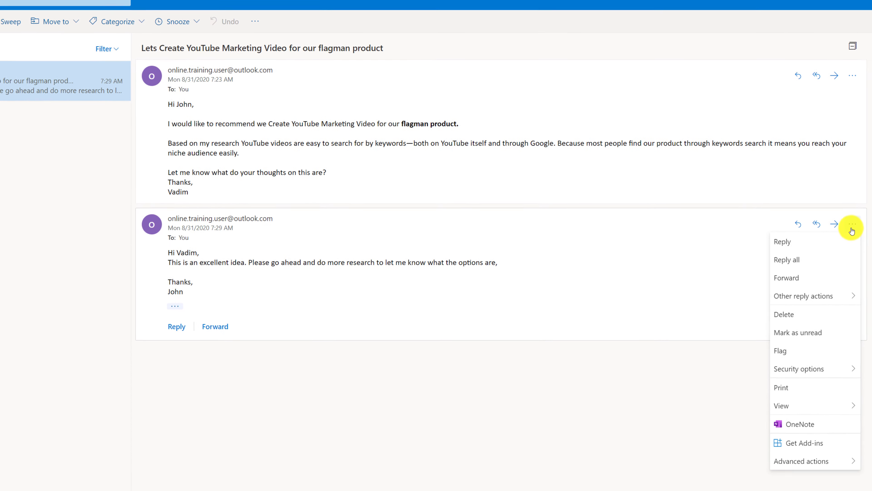
{"action": "key", "text": "Escape"}
{"action": "left_click", "coordinate": [181, 324]}
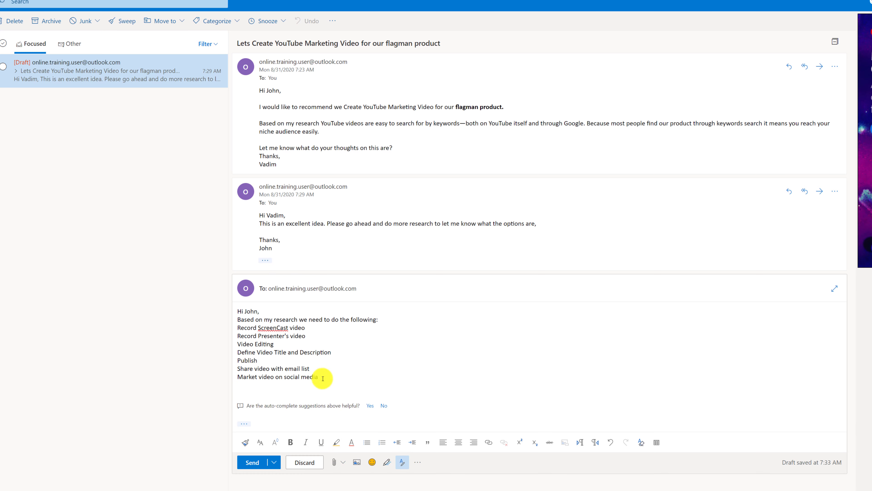
{"action": "left_click_drag", "start_coordinate": [324, 376], "coordinate": [237, 327]}
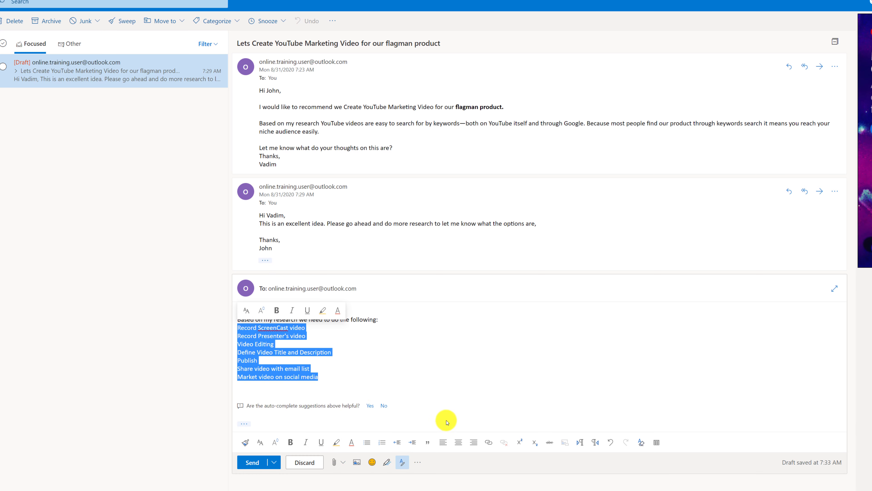
{"action": "left_click", "coordinate": [382, 442]}
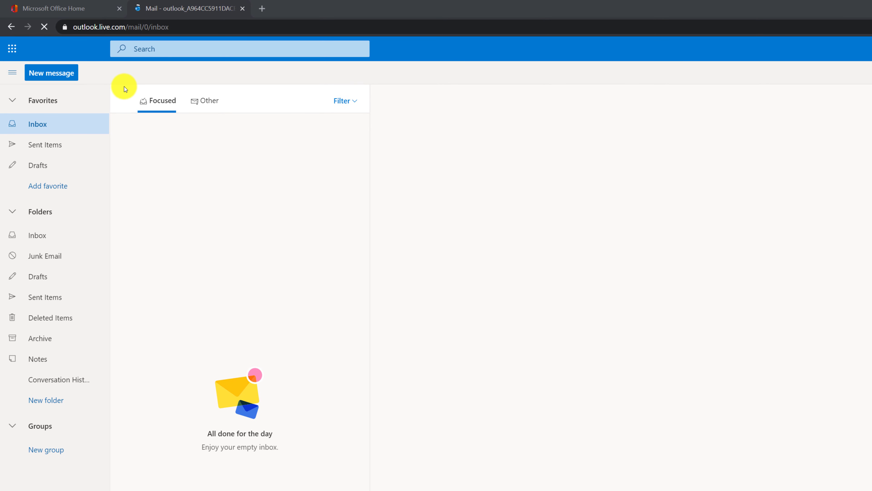
Open the Inbox, then the empty Sent Items folder
{"action": "left_click", "coordinate": [36, 236]}
{"action": "left_click", "coordinate": [37, 299]}
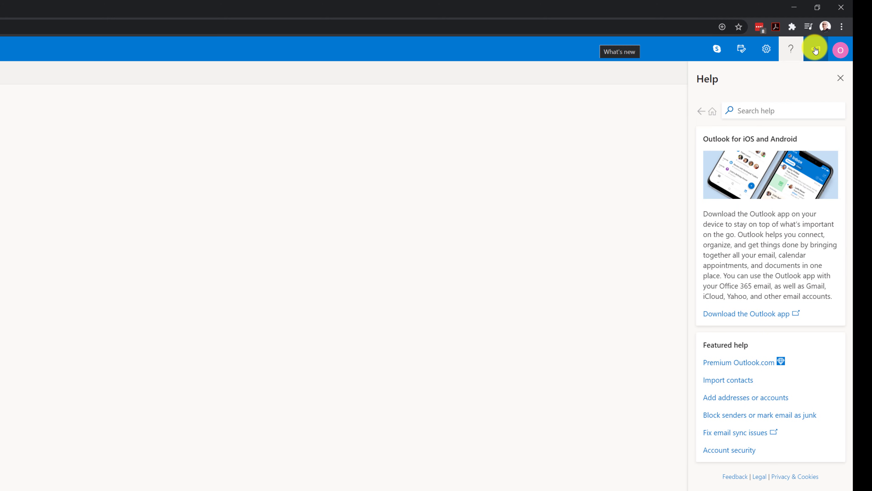
Show the What's new announcements, then the quick settings panel
{"action": "left_click", "coordinate": [815, 49]}
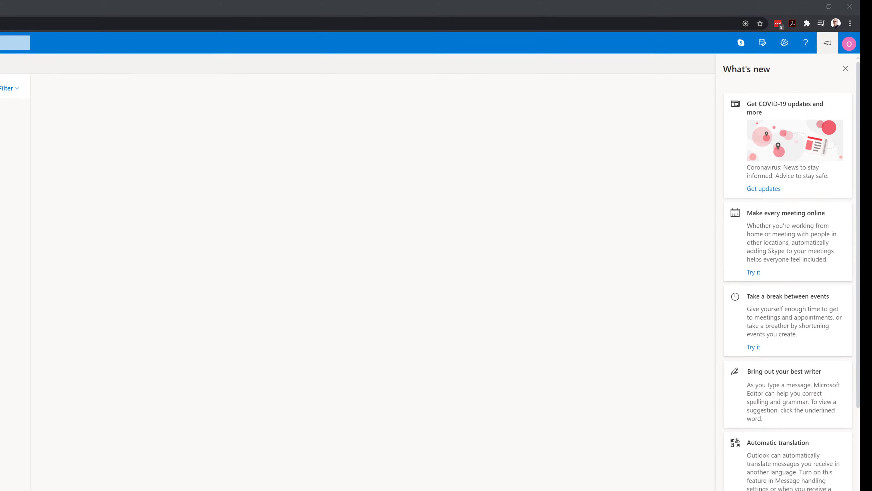
{"action": "left_click", "coordinate": [784, 43]}
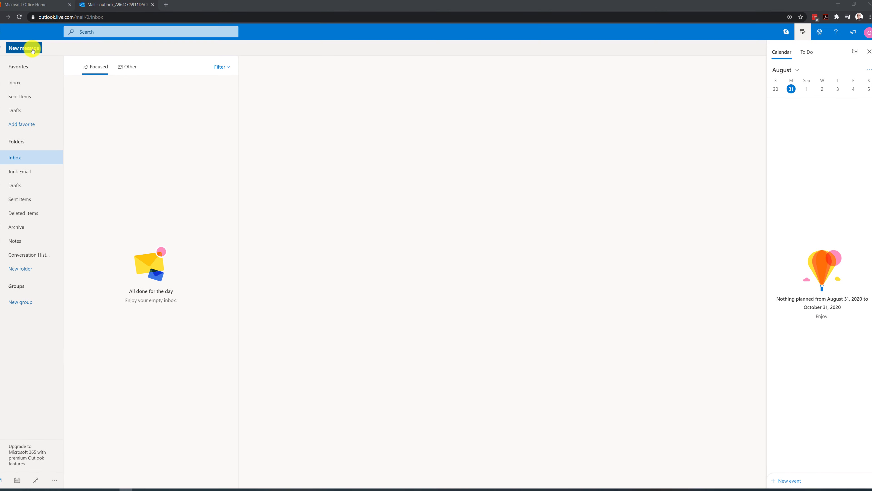
Address a new message to the training account with subject 'Lets Create YouTube Marketing Video for our flagman product'
{"action": "left_click", "coordinate": [34, 49]}
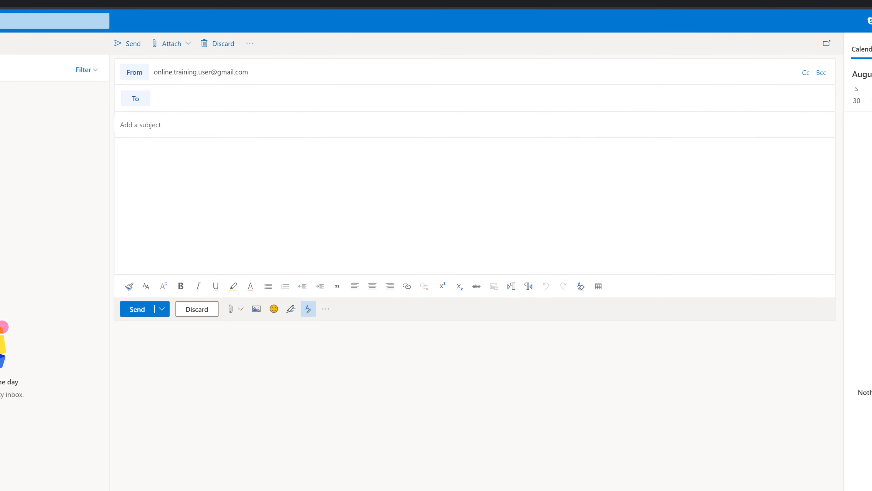
{"action": "left_click", "coordinate": [311, 91]}
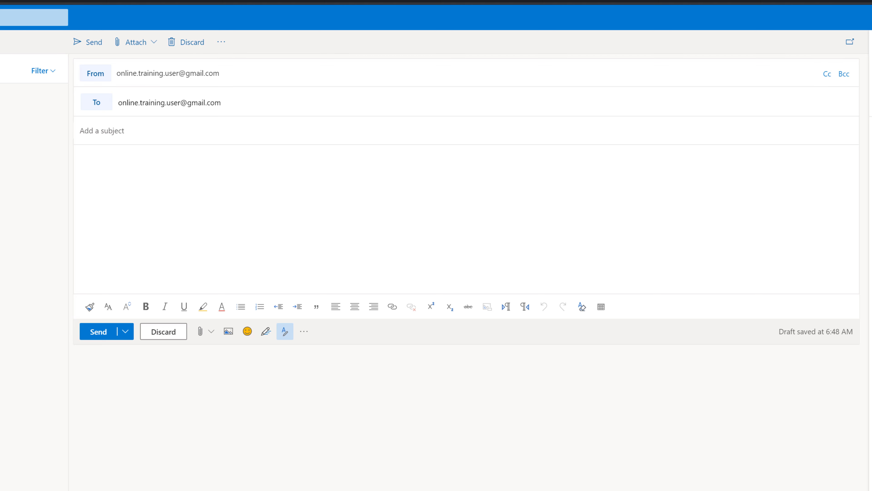
{"action": "left_click", "coordinate": [87, 131]}
{"action": "type", "text": "Lets Create YouTube Marketing Video for our flagman product"}
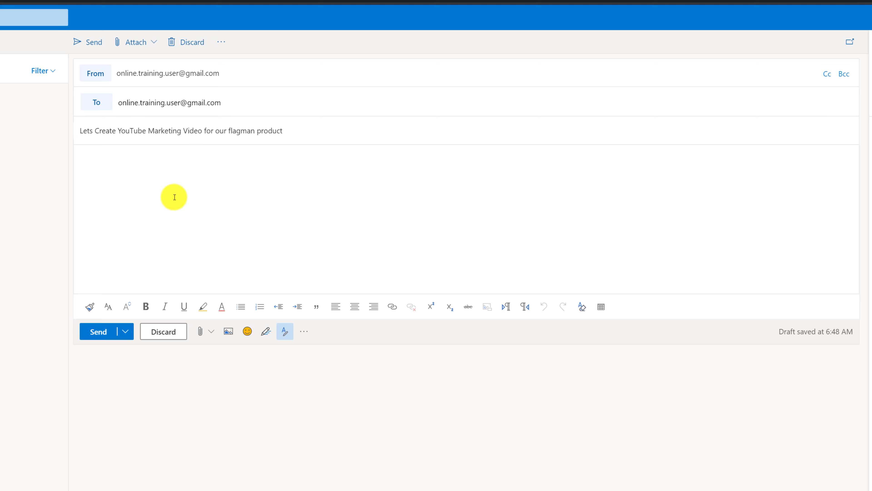
Remove the duplicated word 'means' from the message body
{"action": "left_click", "coordinate": [174, 197]}
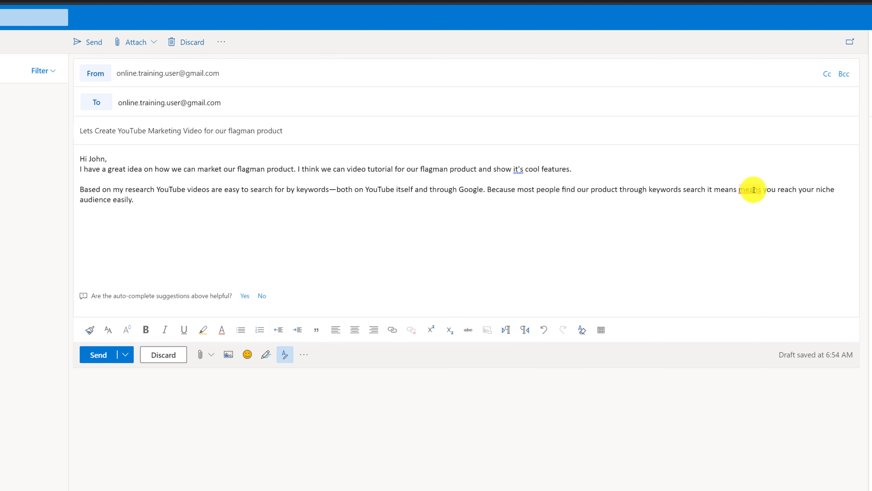
{"action": "right_click", "coordinate": [754, 190]}
{"action": "left_click", "coordinate": [725, 214]}
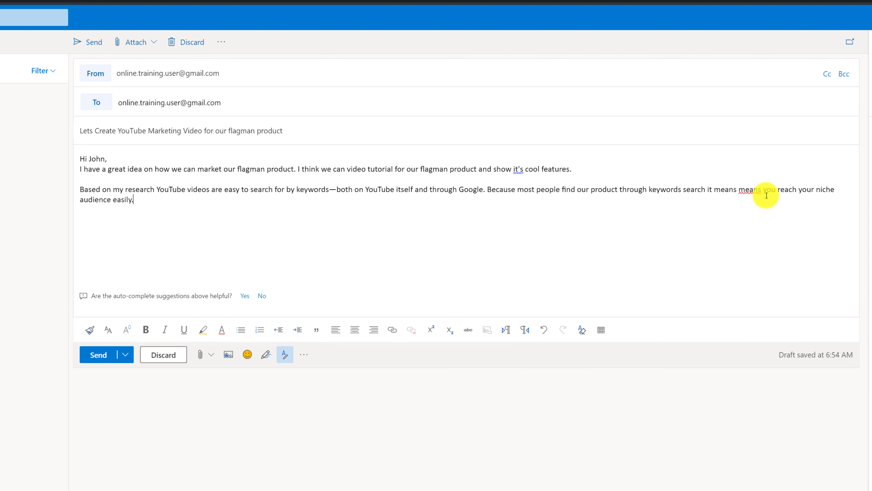
{"action": "double_click", "coordinate": [750, 189]}
{"action": "key", "text": "BackSpace"}
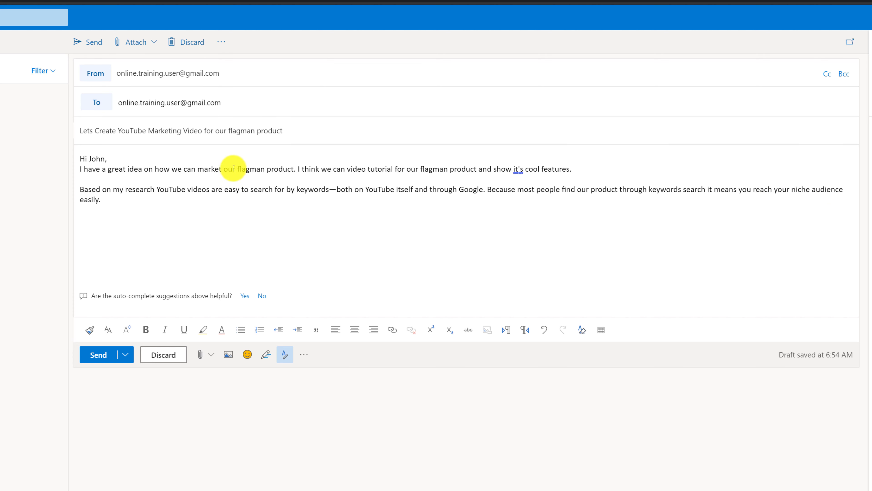
Bold 'flagman product' and italicise 'YouTube videos are easy to search for by keywords'
{"action": "left_click_drag", "start_coordinate": [244, 169], "coordinate": [294, 168]}
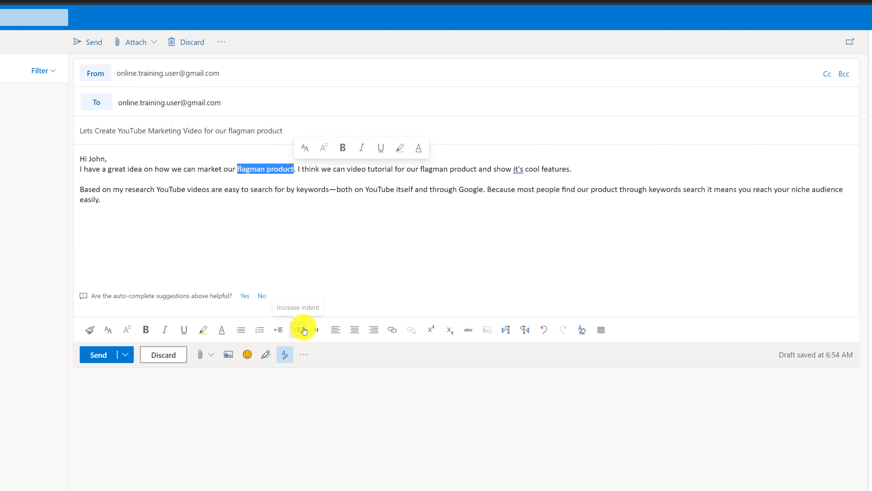
{"action": "left_click", "coordinate": [146, 329]}
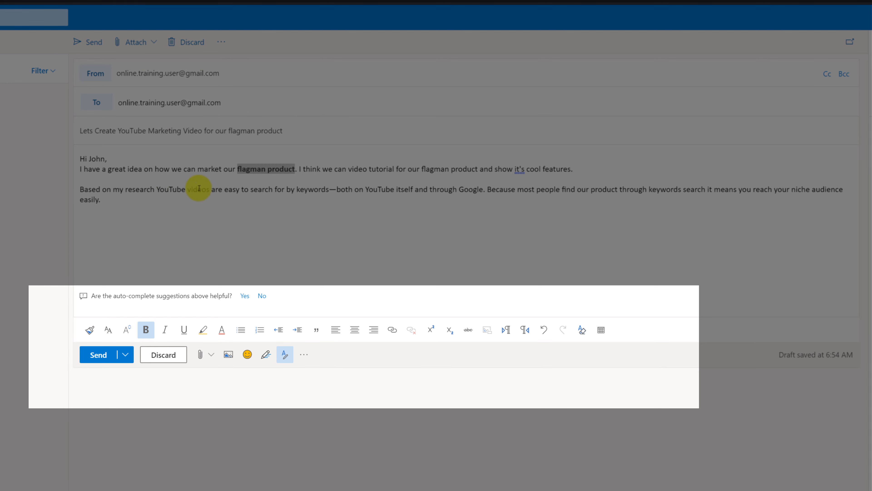
{"action": "left_click", "coordinate": [159, 189]}
{"action": "left_click_drag", "start_coordinate": [159, 188], "coordinate": [328, 189]}
{"action": "left_click", "coordinate": [165, 329]}
{"action": "left_click", "coordinate": [183, 237]}
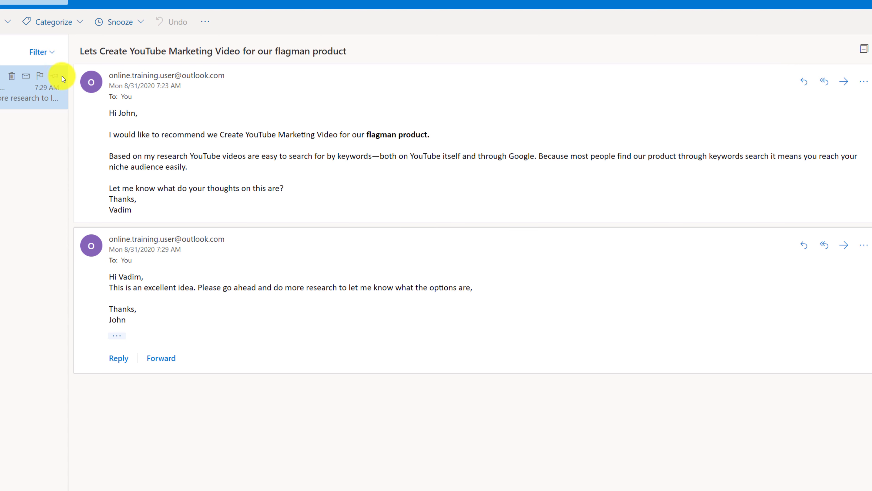
{"action": "left_click", "coordinate": [118, 340]}
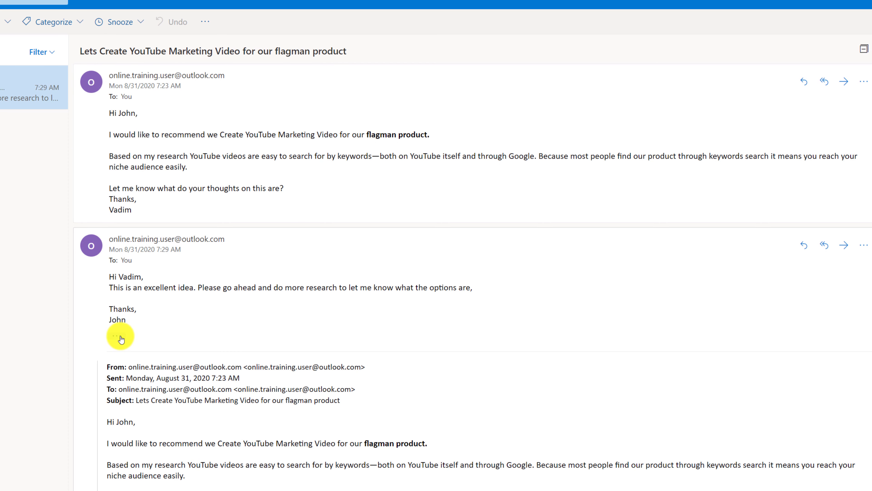
{"action": "left_click", "coordinate": [120, 338]}
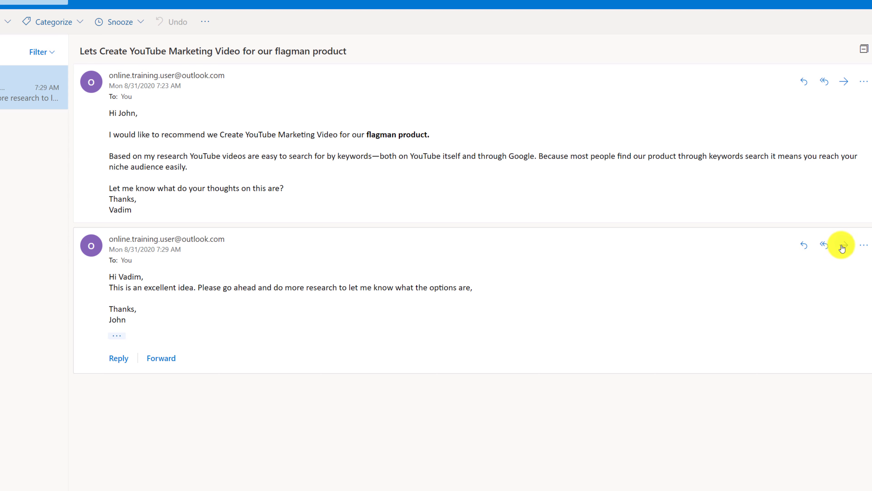
{"action": "left_click", "coordinate": [863, 250]}
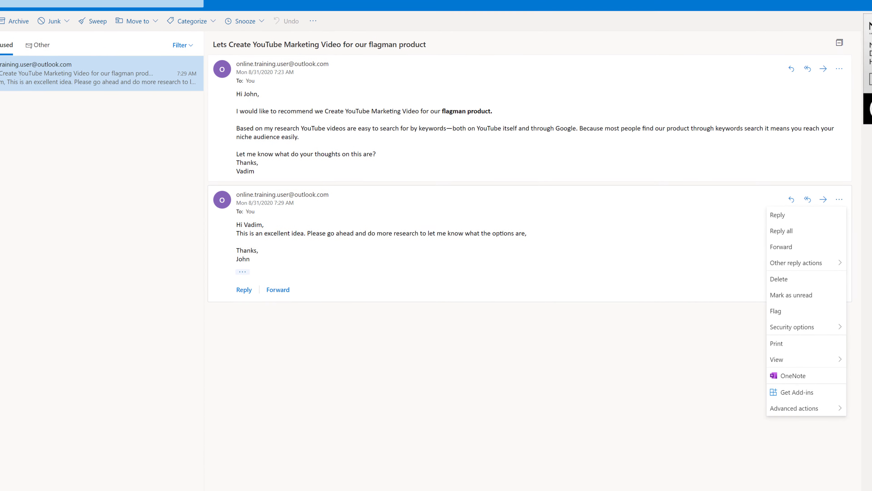
{"action": "key", "text": "Escape"}
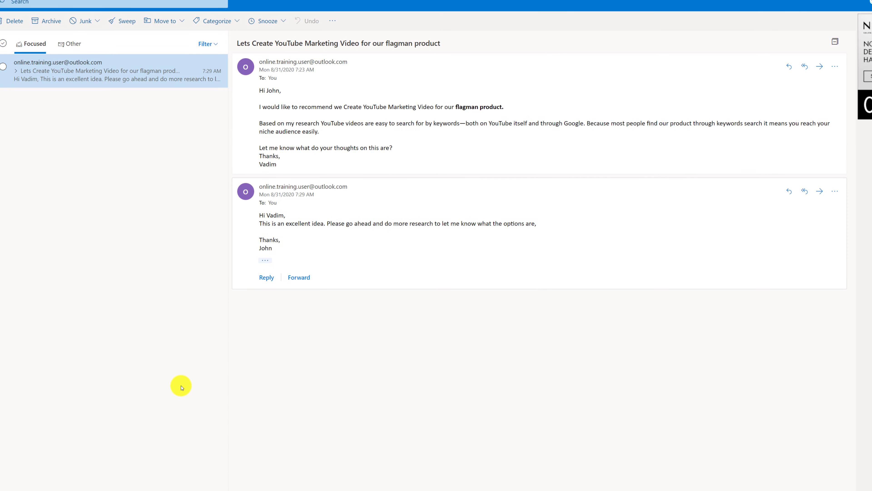
Start a reply to the second message and apply Numbering to the seven task lines
{"action": "left_click", "coordinate": [266, 277]}
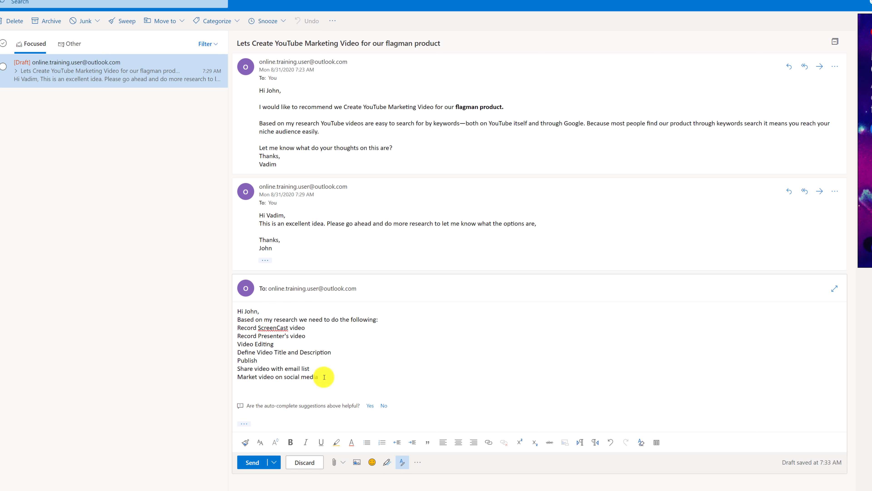
{"action": "left_click_drag", "start_coordinate": [325, 378], "coordinate": [238, 327]}
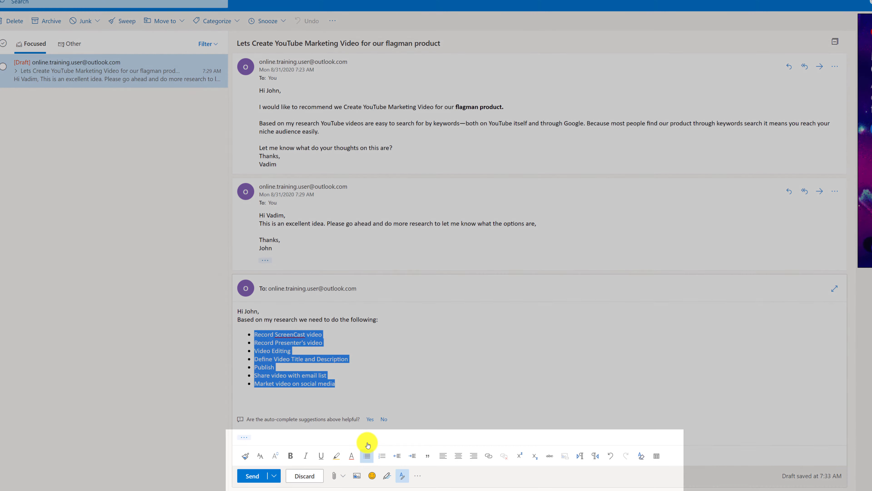
{"action": "left_click", "coordinate": [382, 442]}
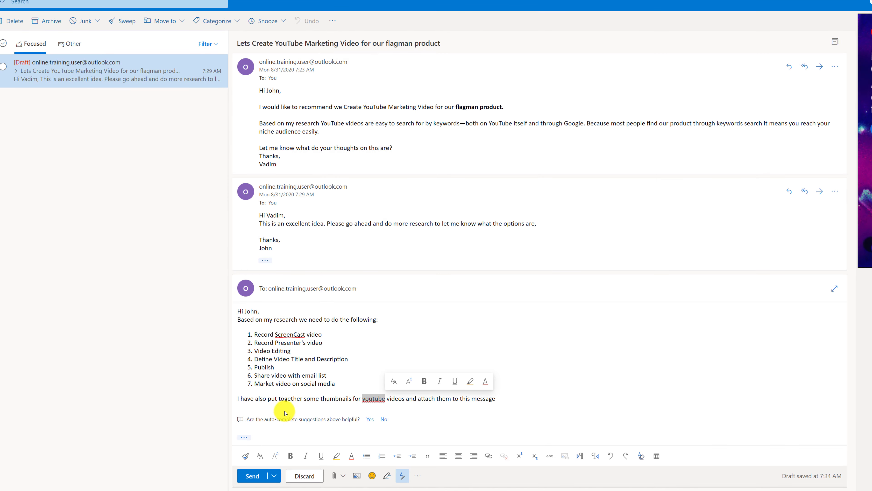
Accept Editor suggestions changing 'youtube' to 'YouTube' and 'ScreenCast' to 'Screencast'
{"action": "left_click", "coordinate": [365, 398]}
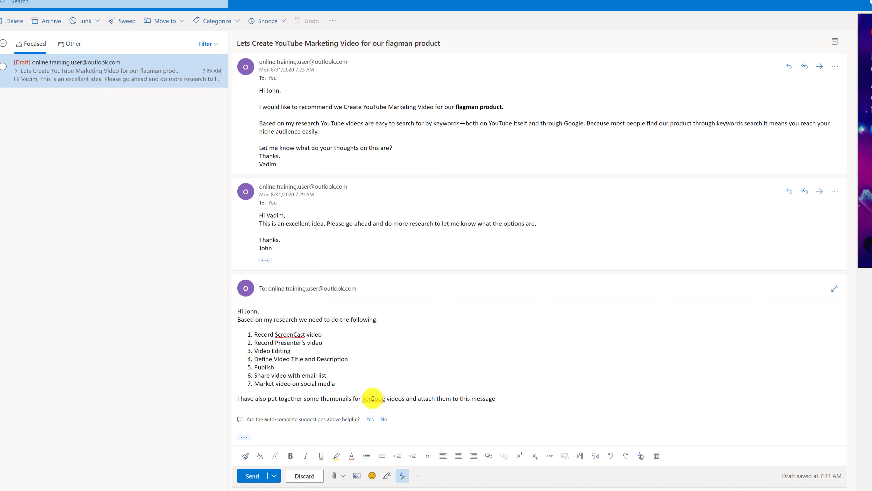
{"action": "right_click", "coordinate": [373, 398]}
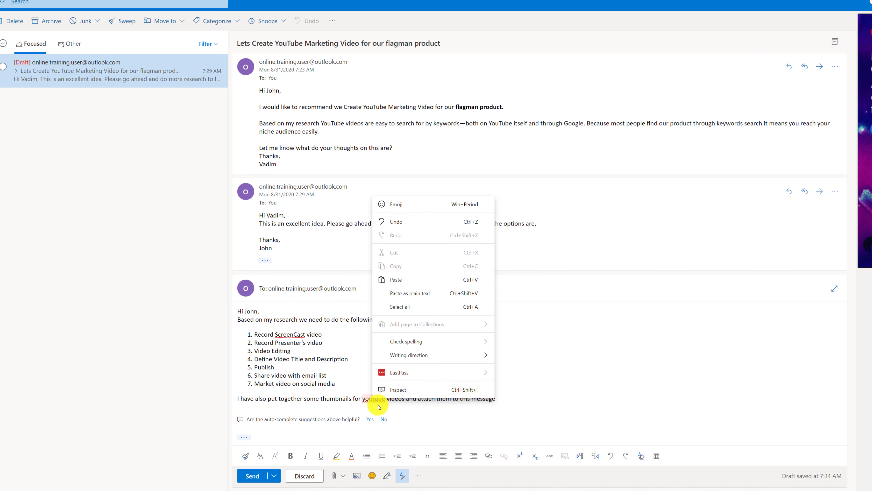
{"action": "key", "text": "Escape"}
{"action": "left_click", "coordinate": [373, 397]}
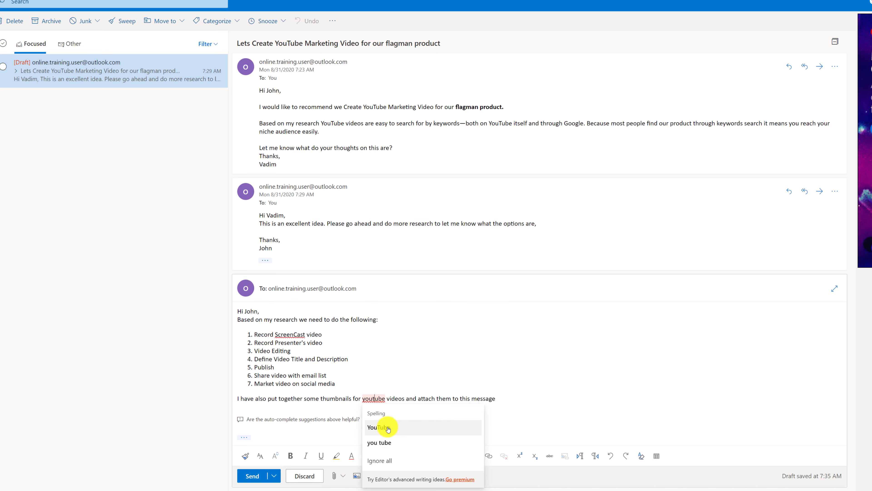
{"action": "left_click", "coordinate": [388, 427]}
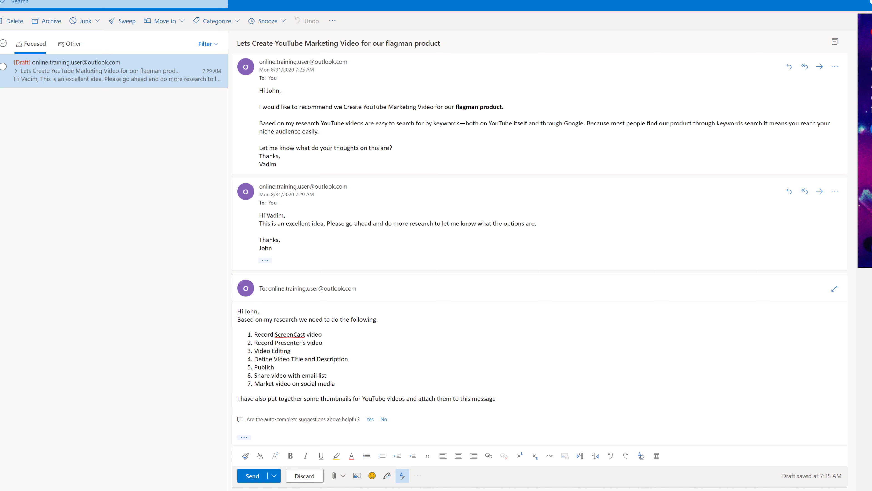
{"action": "left_click", "coordinate": [290, 334]}
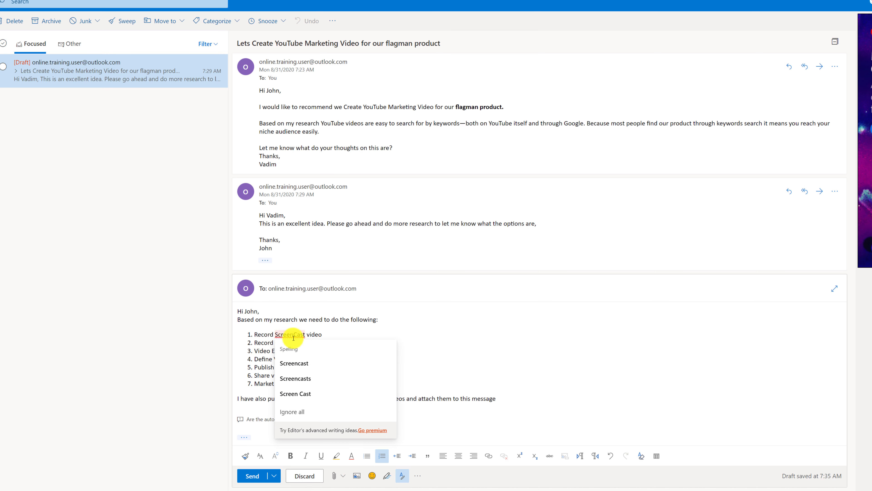
{"action": "left_click", "coordinate": [299, 363]}
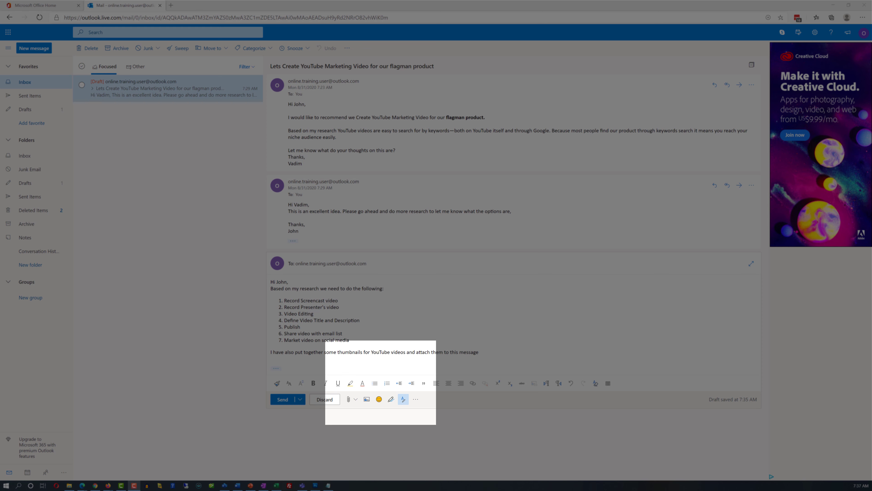
Attach the thumbnail JPG files from this computer to the reply
{"action": "left_click", "coordinate": [348, 399]}
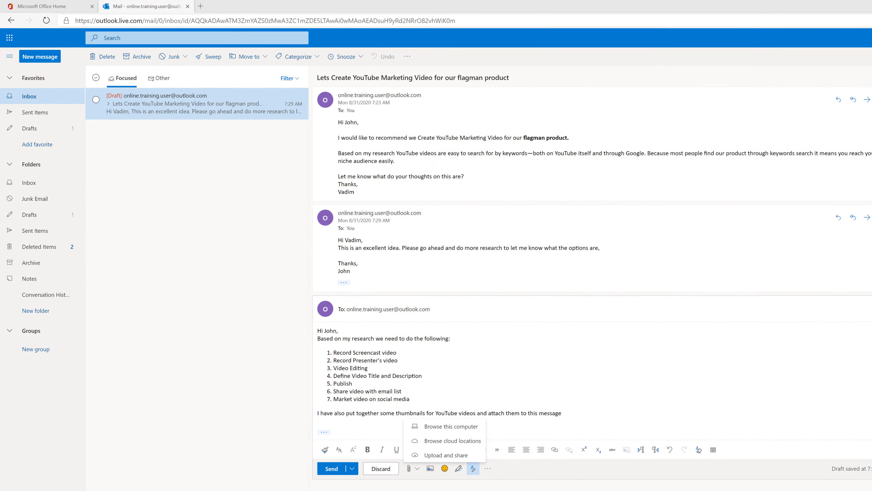
{"action": "left_click", "coordinate": [453, 428]}
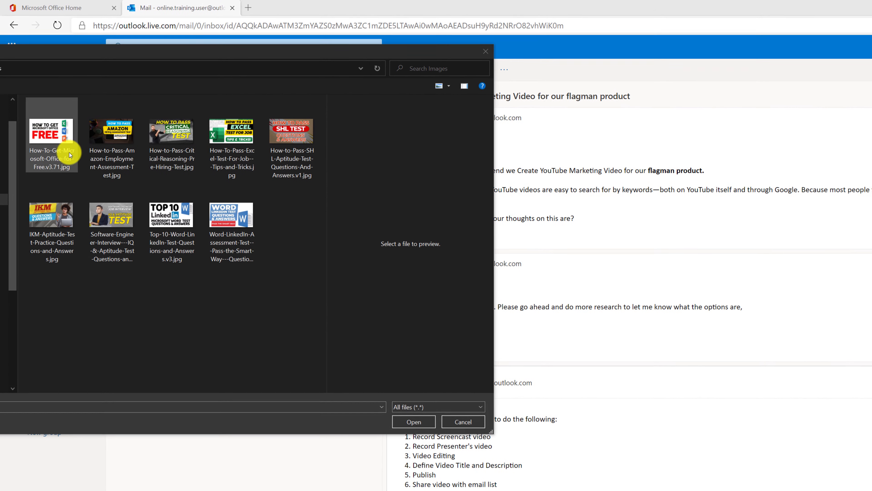
{"action": "left_click", "coordinate": [68, 153]}
{"action": "left_click", "coordinate": [240, 236], "text": "shift"}
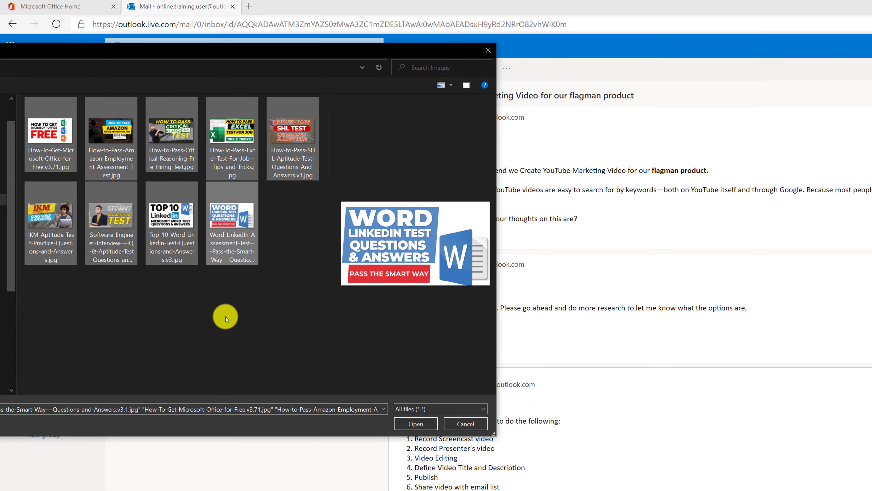
{"action": "left_click", "coordinate": [417, 425]}
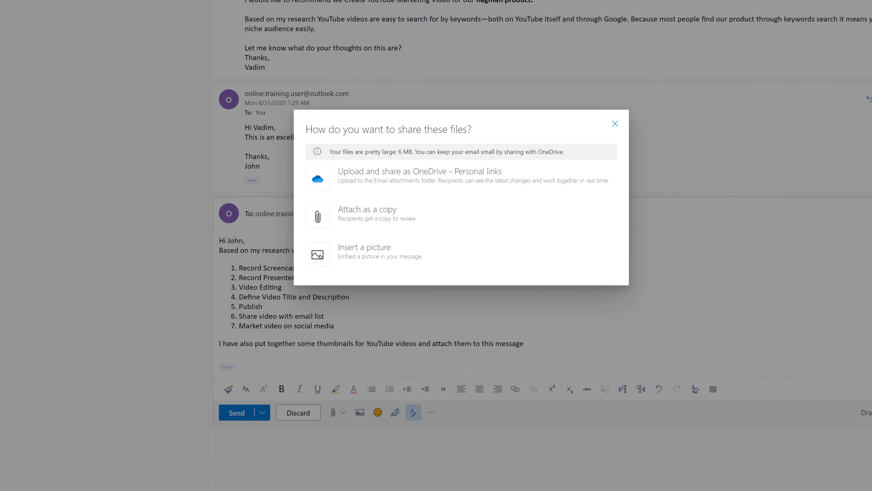
Embed the six thumbnails inline in the reply as pictures rather than attachments
{"action": "left_click", "coordinate": [318, 249]}
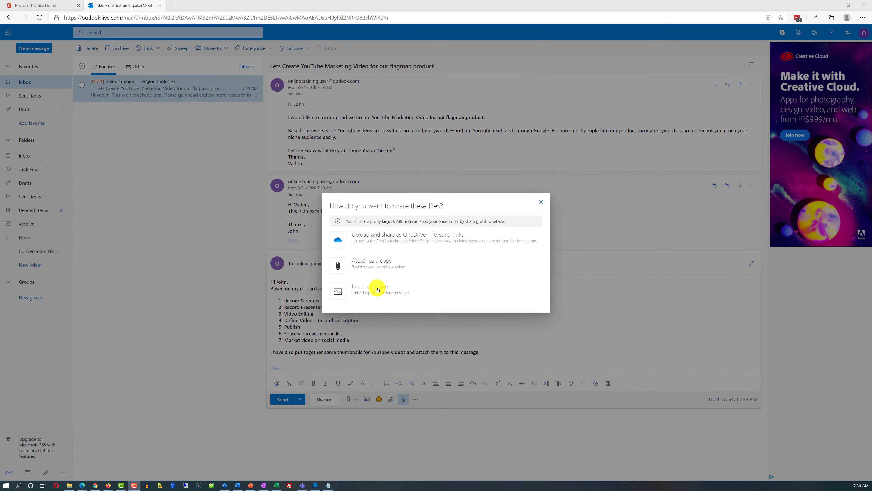
{"action": "left_click", "coordinate": [377, 289]}
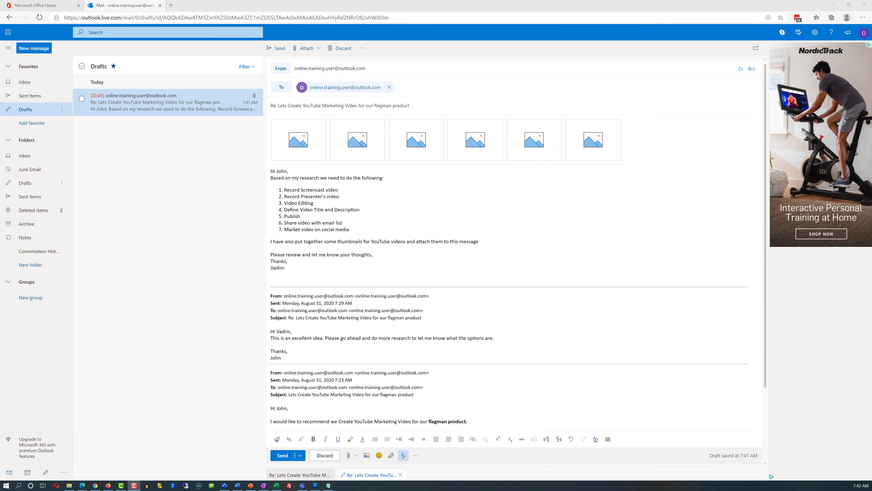
Send the reply with its six embedded thumbnails to John
{"action": "left_click", "coordinate": [283, 455]}
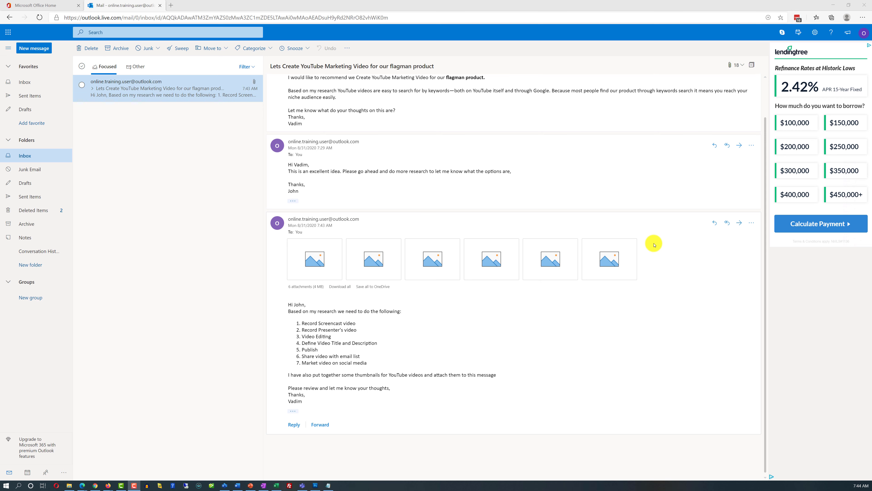
Pop out the YouTube marketing conversation into a separate window from the Inbox
{"action": "mouse_move", "coordinate": [427, 264]}
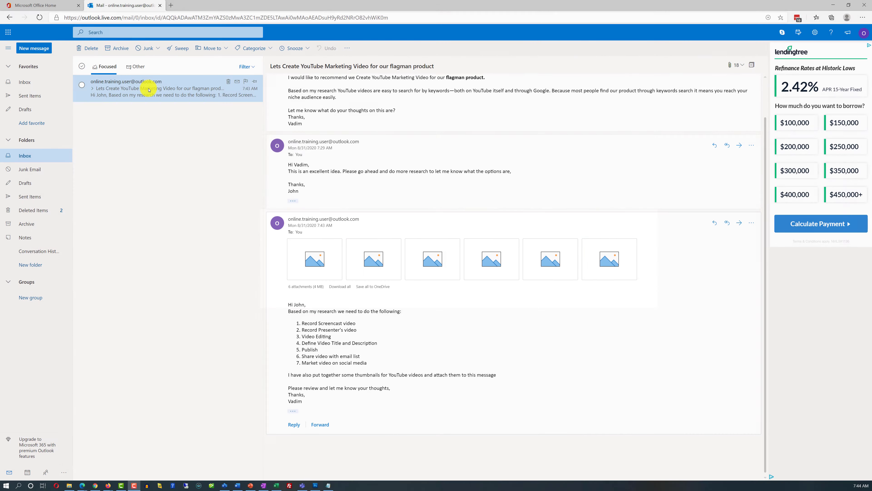
{"action": "double_click", "coordinate": [148, 90]}
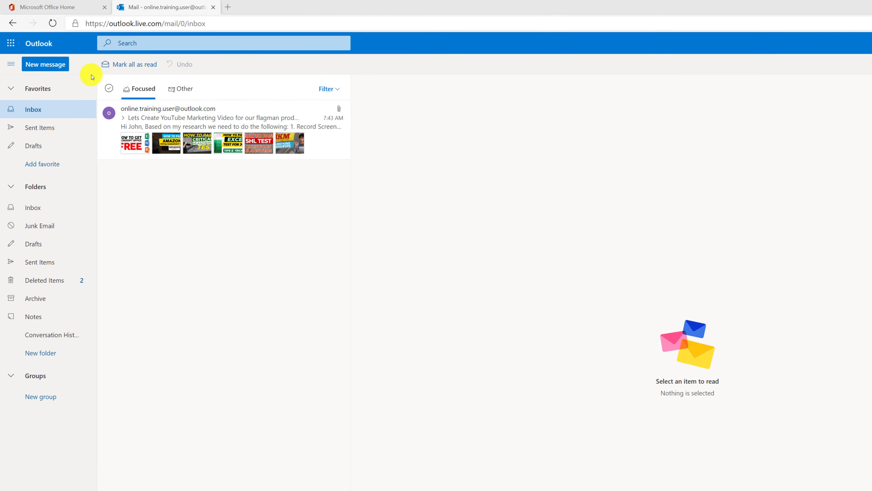
Preview the IKM-Aptitude-Test-Practice-Questions-and-Answers.jpg attachment from the Files list
{"action": "left_click", "coordinate": [212, 100]}
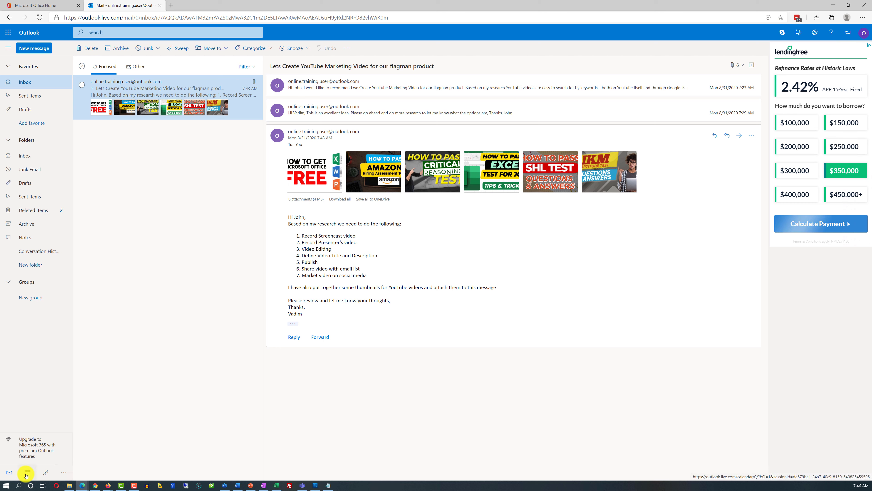
{"action": "left_click", "coordinate": [64, 473]}
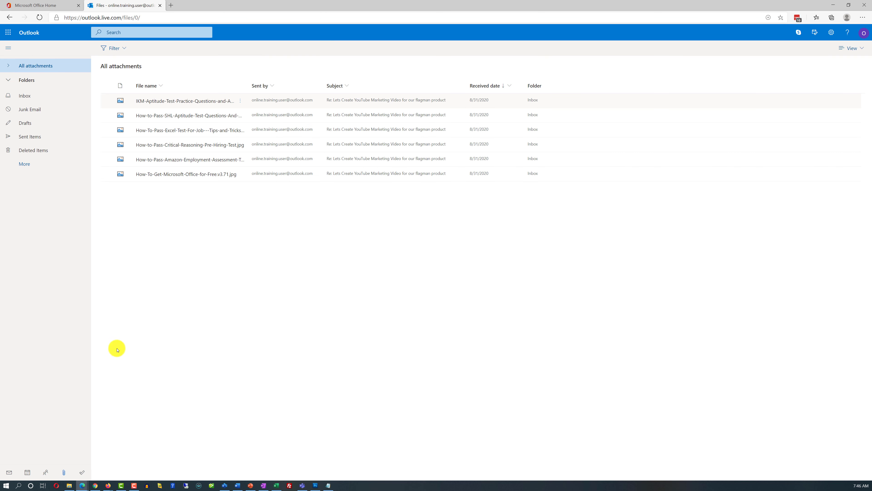
{"action": "left_click", "coordinate": [169, 106]}
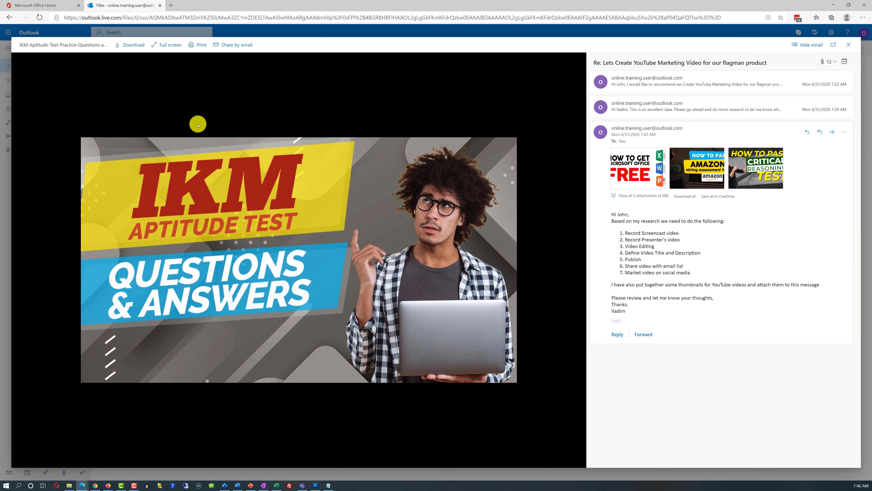
{"action": "key", "text": "F10"}
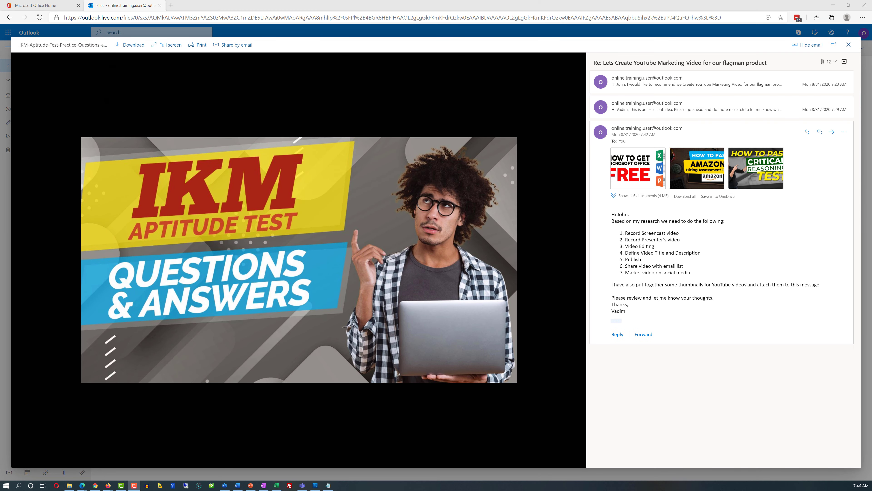